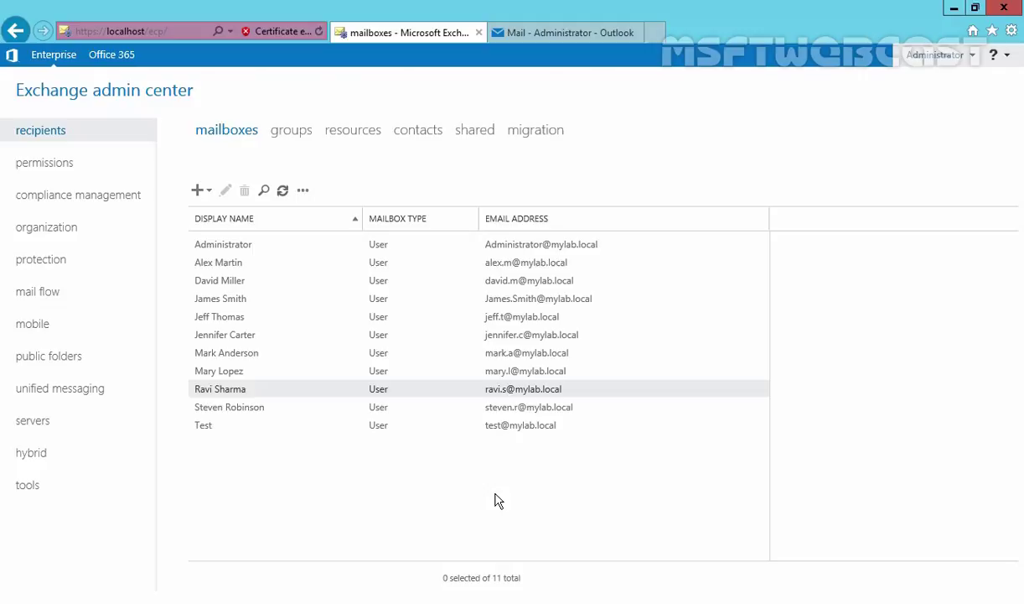
Open the message delivery restrictions in the Administrator mailbox's features
left_click(226, 243)
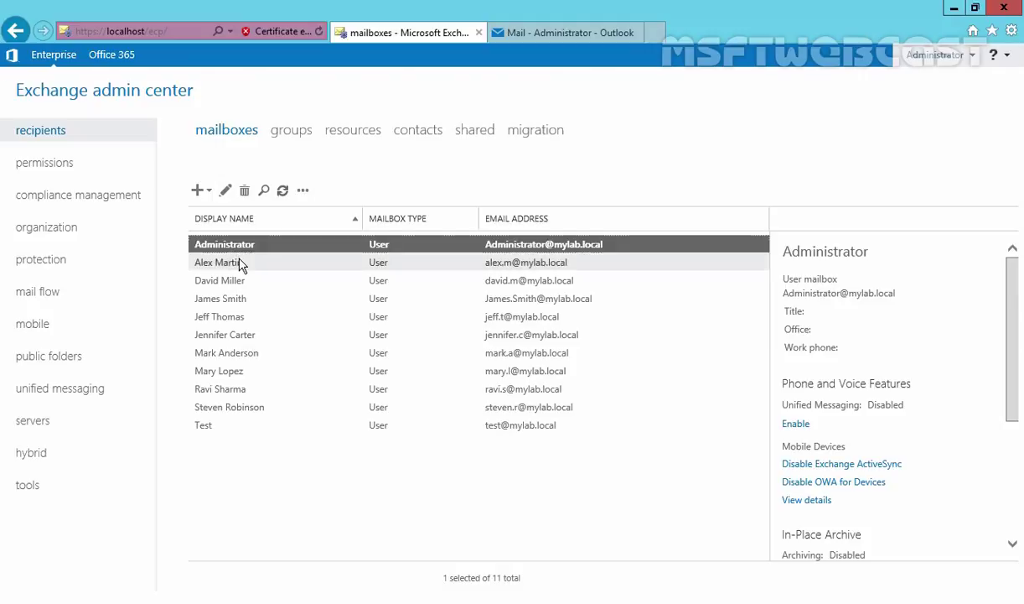
left_click(225, 191)
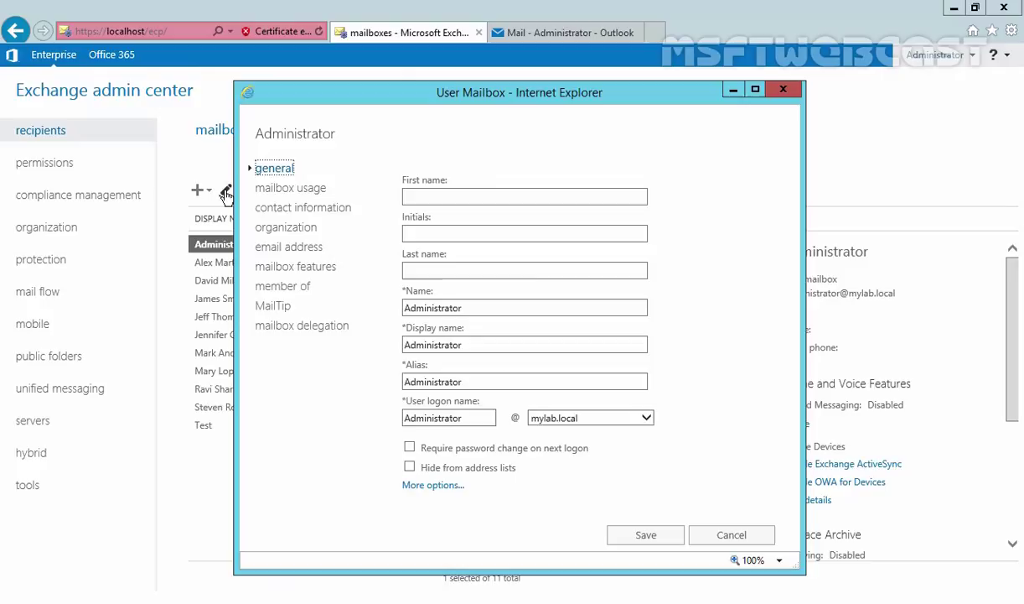
left_click(272, 270)
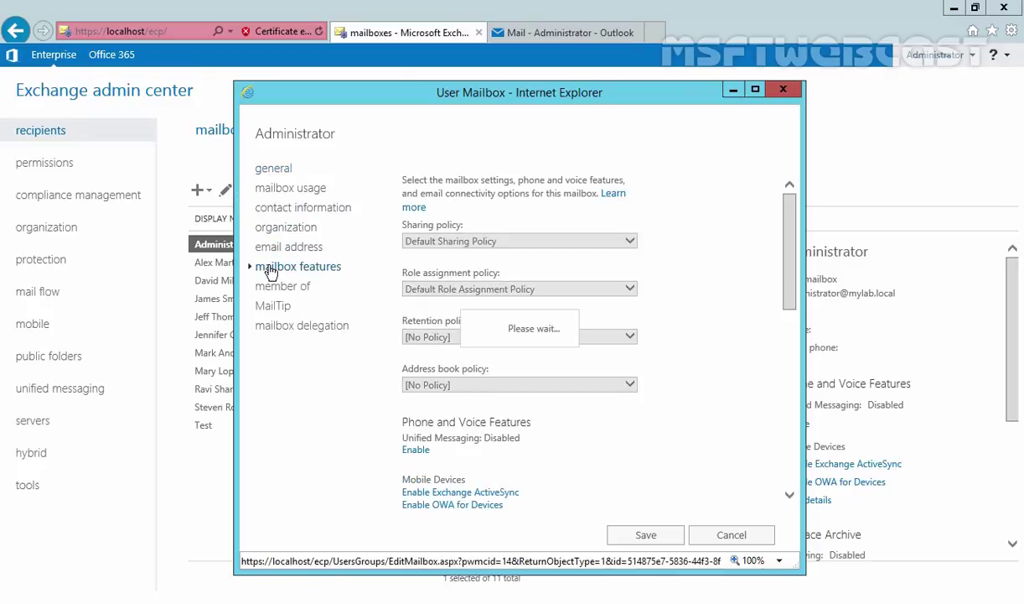
left_click_drag(788, 250, 785, 475)
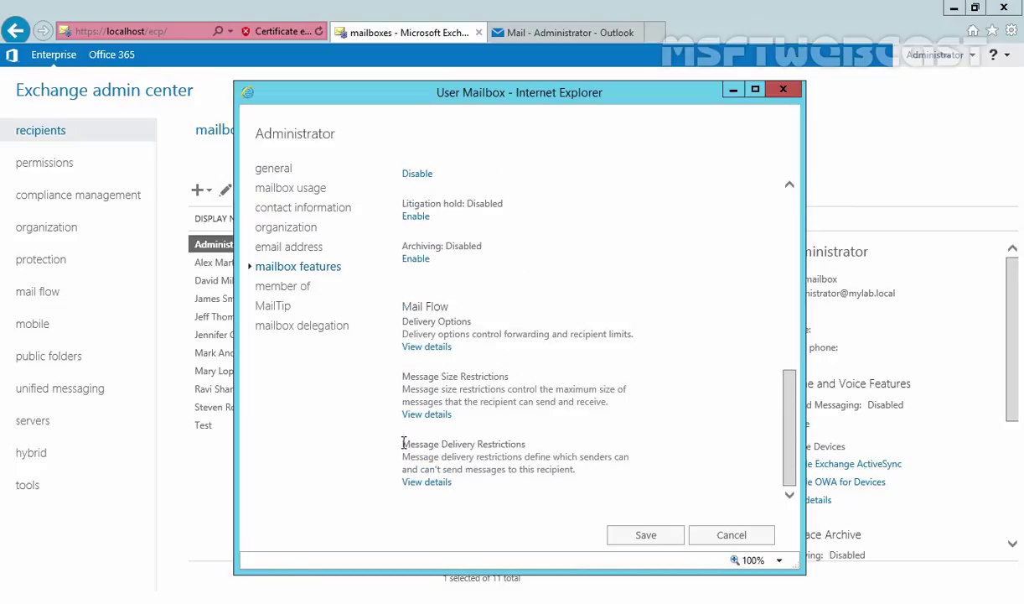
left_click_drag(404, 445, 536, 444)
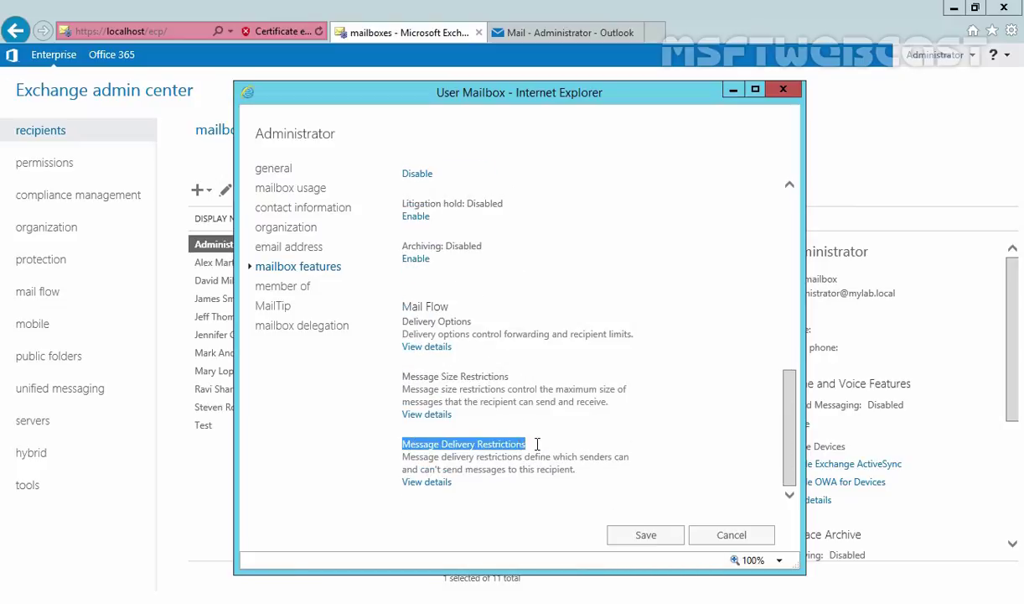
left_click(424, 483)
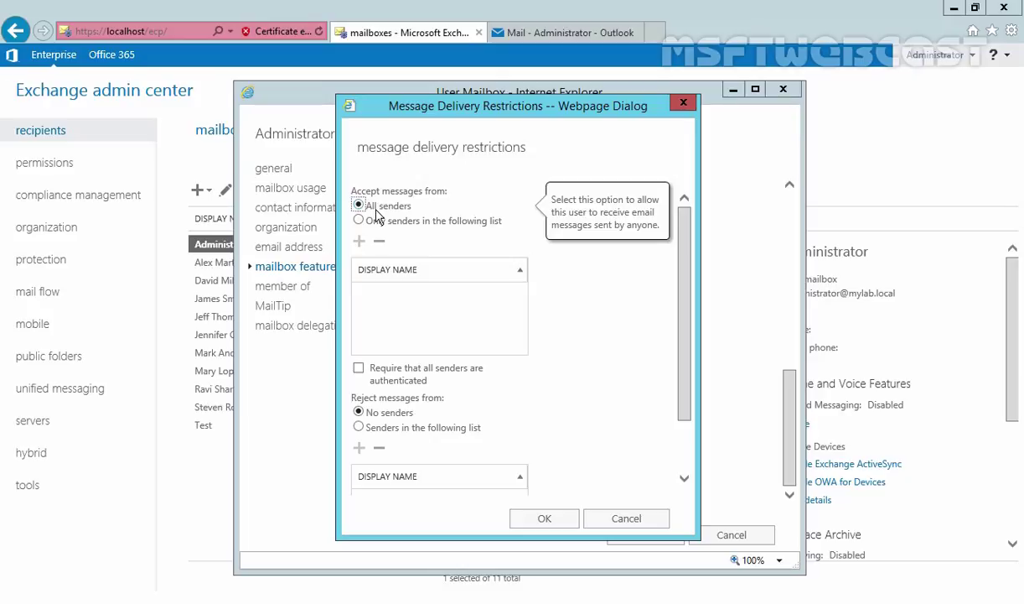
Restrict accepted messages to a sender list containing every entry in the directory
mouse_move(393, 380)
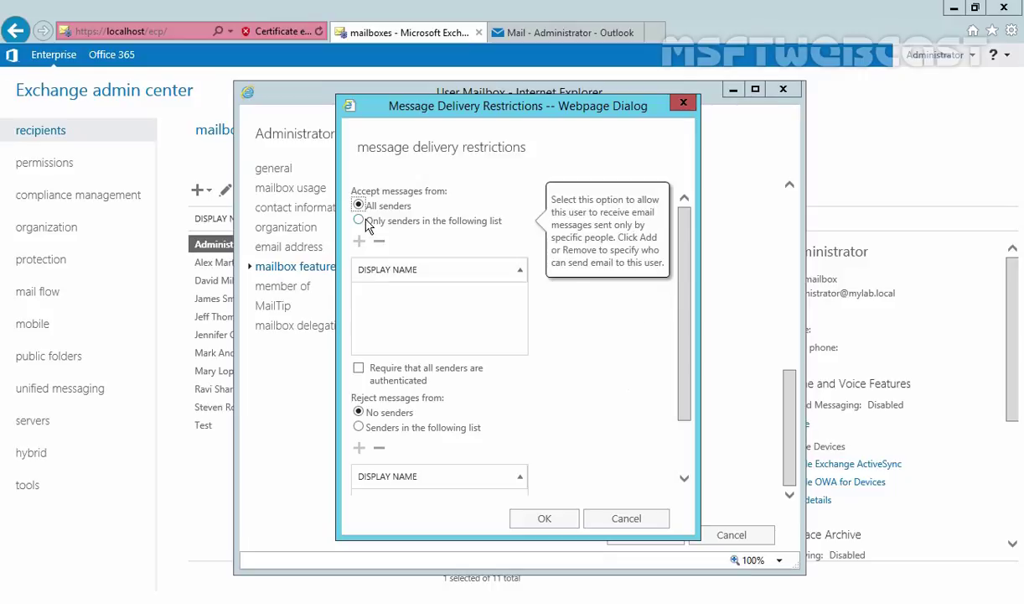
left_click(369, 220)
left_click(359, 241)
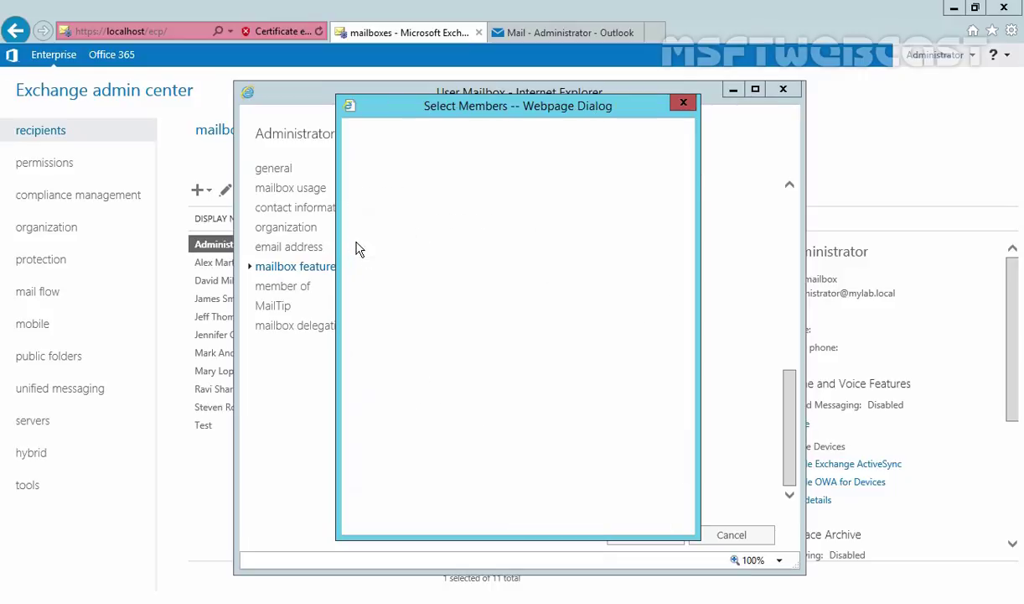
left_click(460, 363)
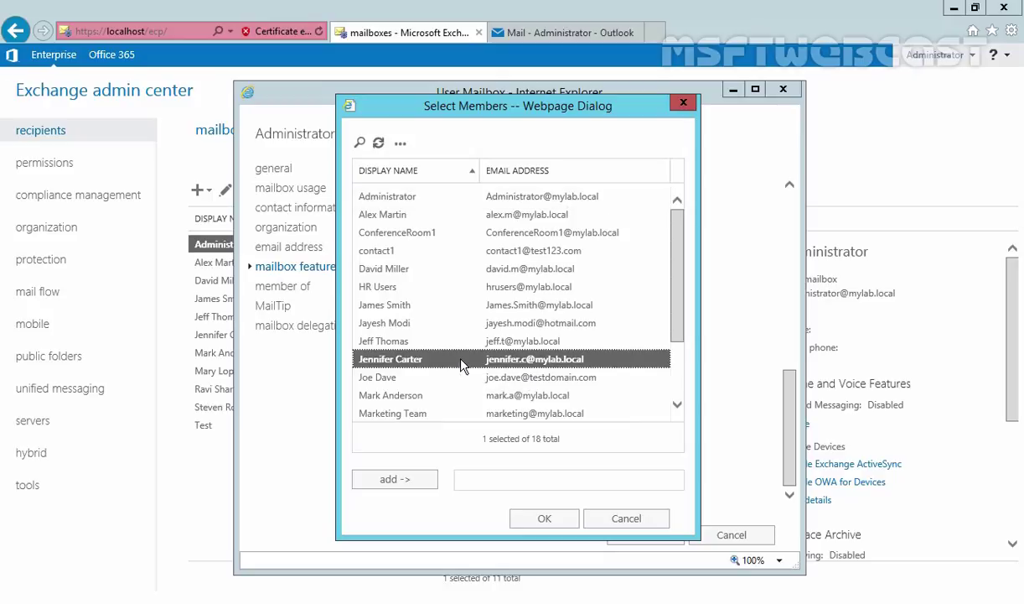
key("ctrl+a")
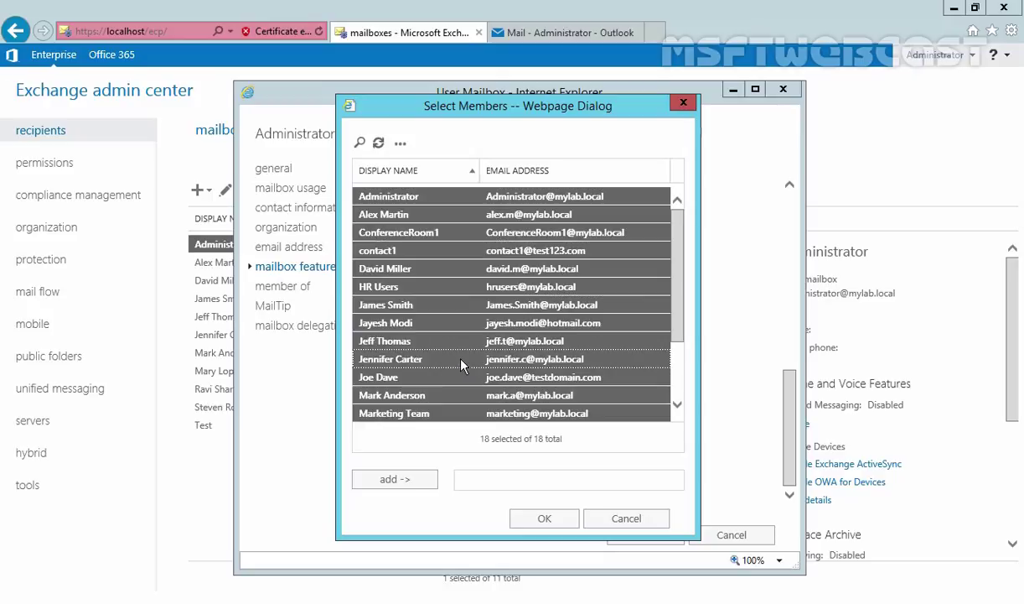
left_click(386, 482)
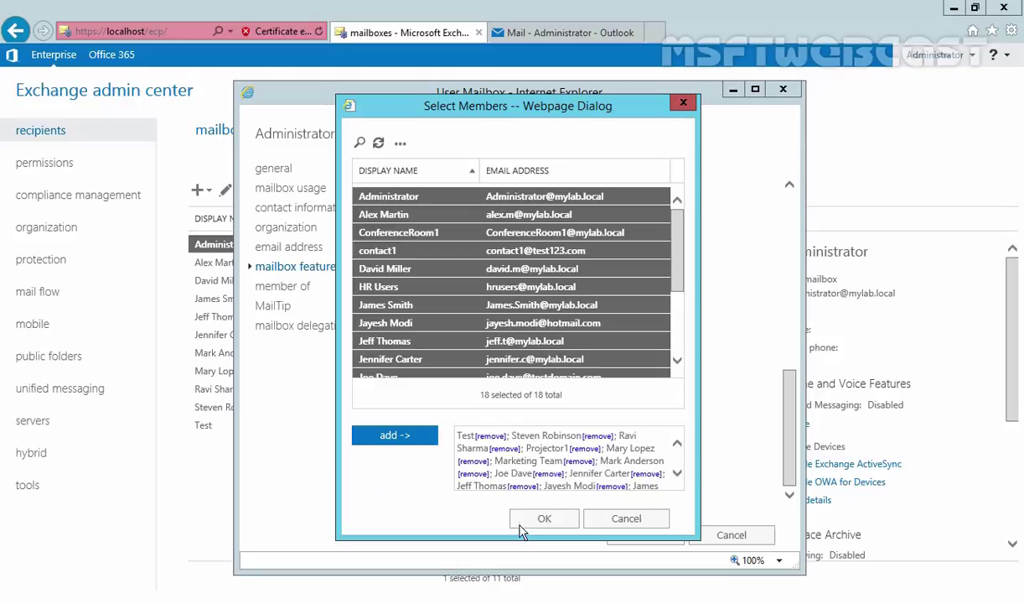
left_click(541, 520)
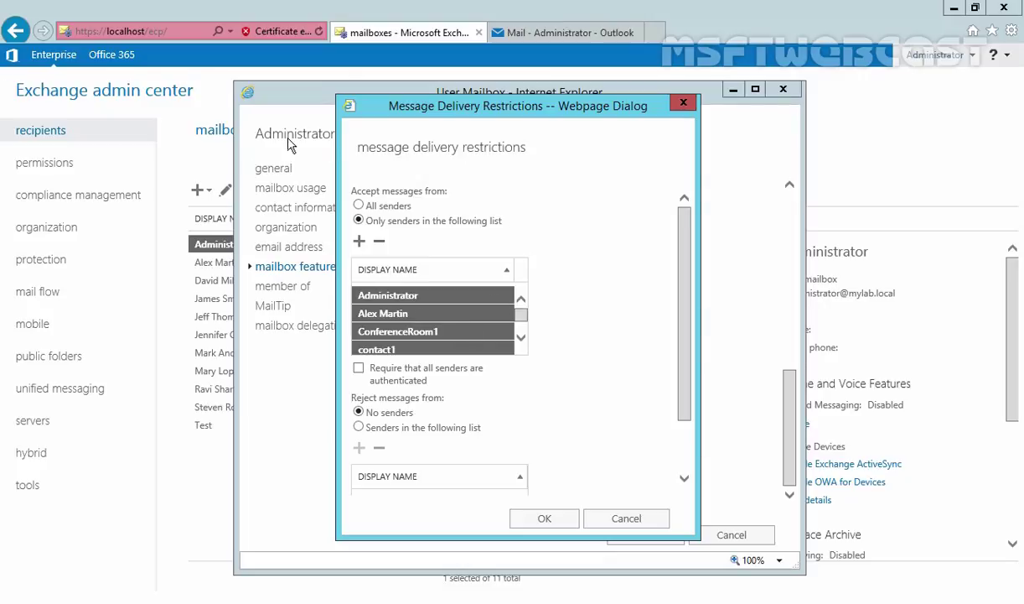
Set the mailbox to accept messages from all senders and reject messages from no senders
left_click(359, 205)
scroll(382, 408, "down", 1)
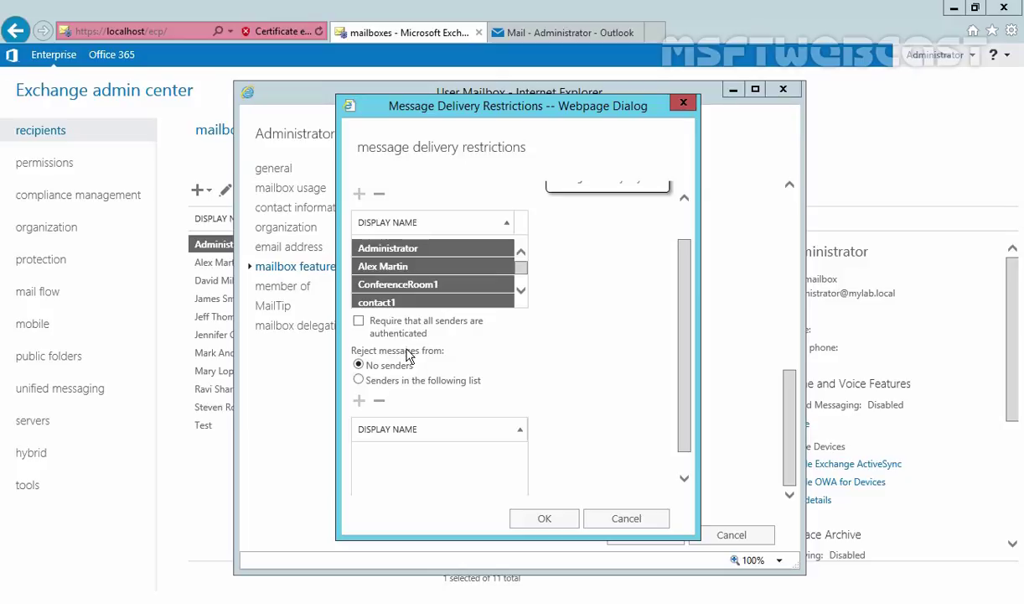
left_click(399, 366)
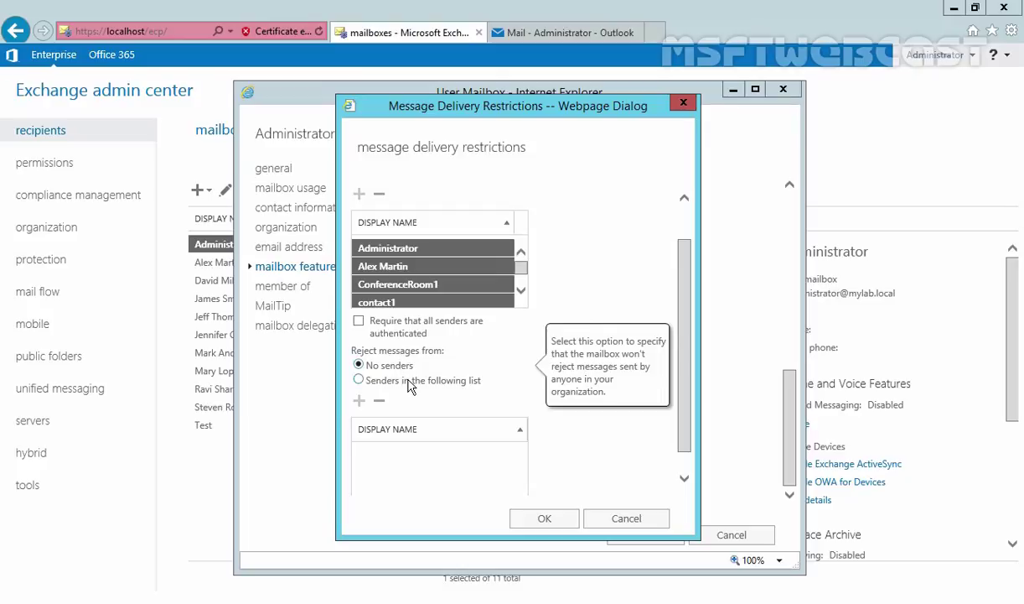
Reject messages from listed senders, add the Test mailbox to that list, and save the Administrator mailbox
mouse_move(392, 377)
scroll(658, 360, "down", 1)
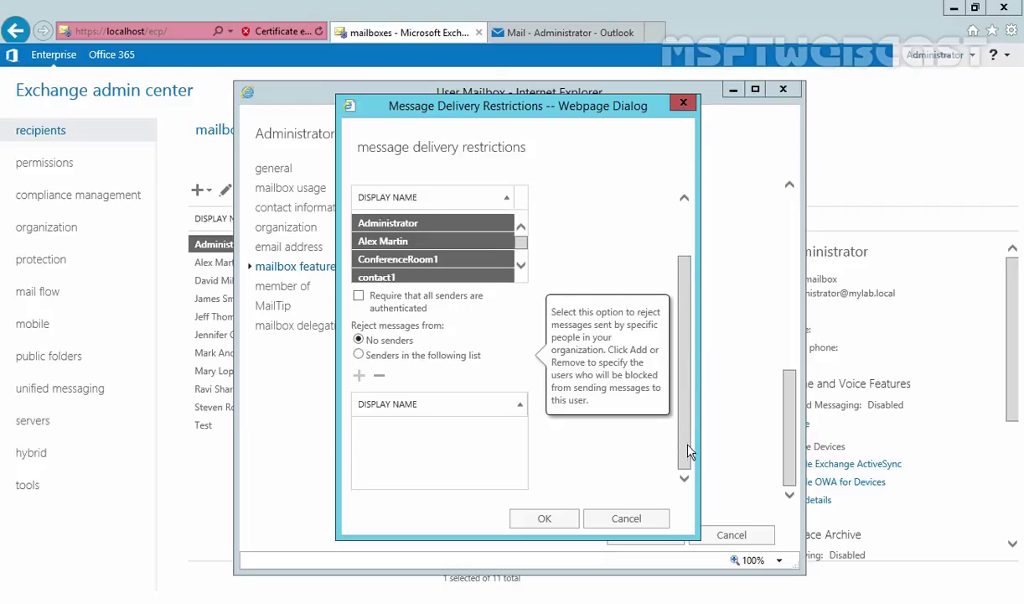
left_click(359, 355)
left_click(359, 379)
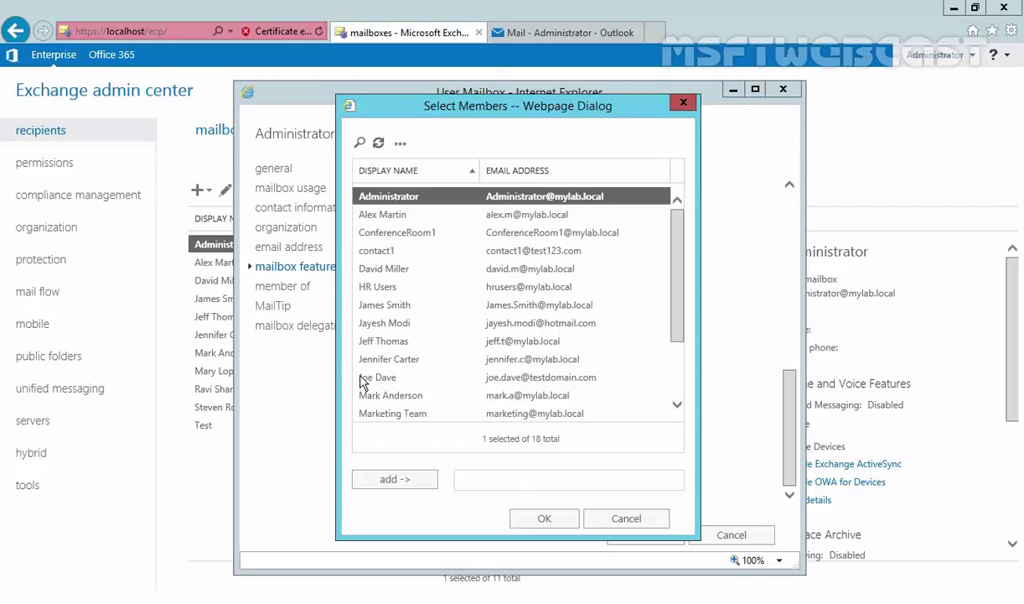
scroll(376, 401, "down", 2)
left_click(377, 409)
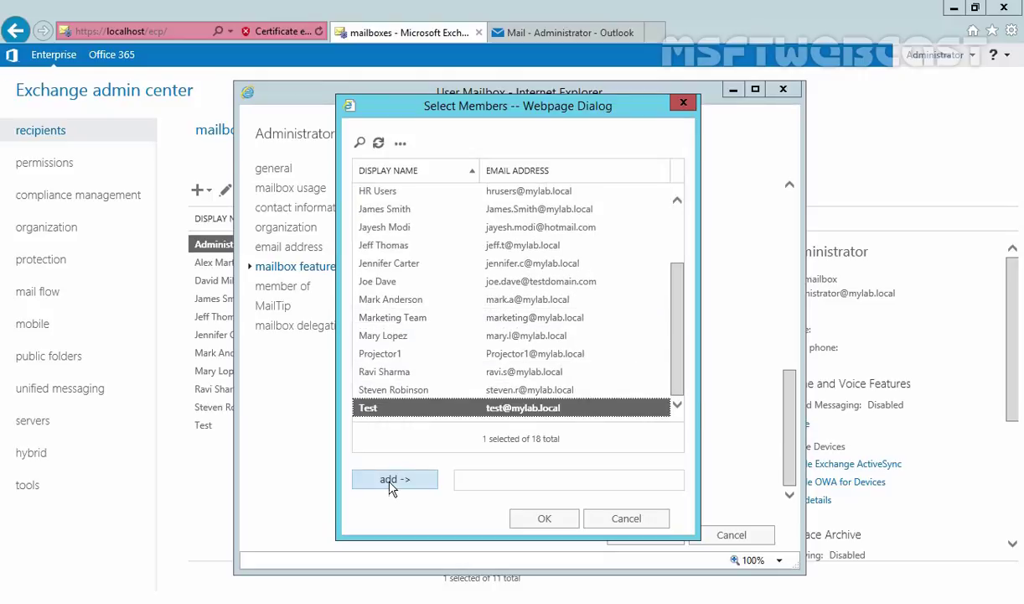
left_click(394, 481)
left_click(546, 520)
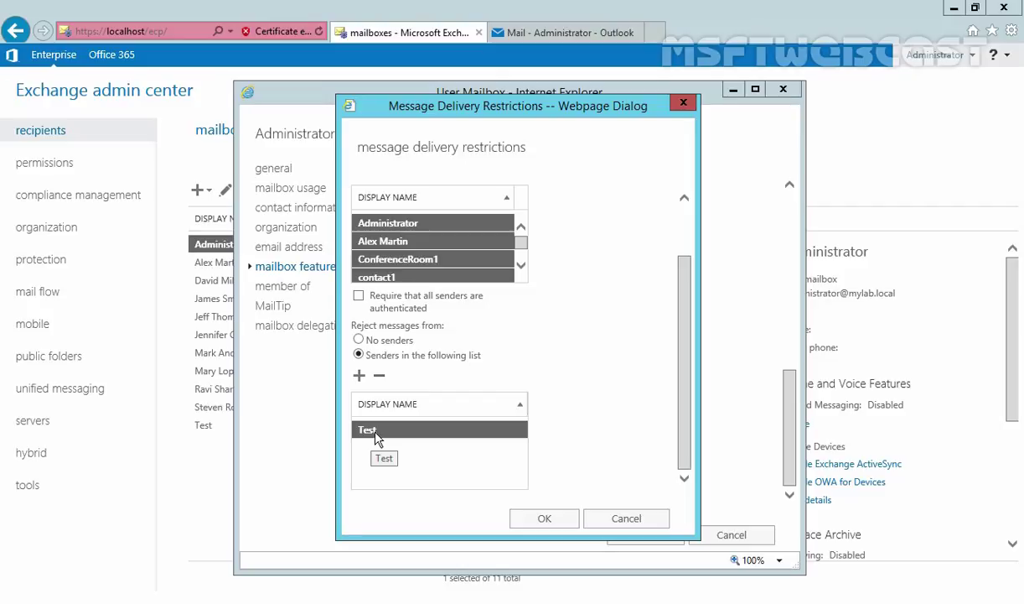
left_click(544, 518)
left_click(639, 536)
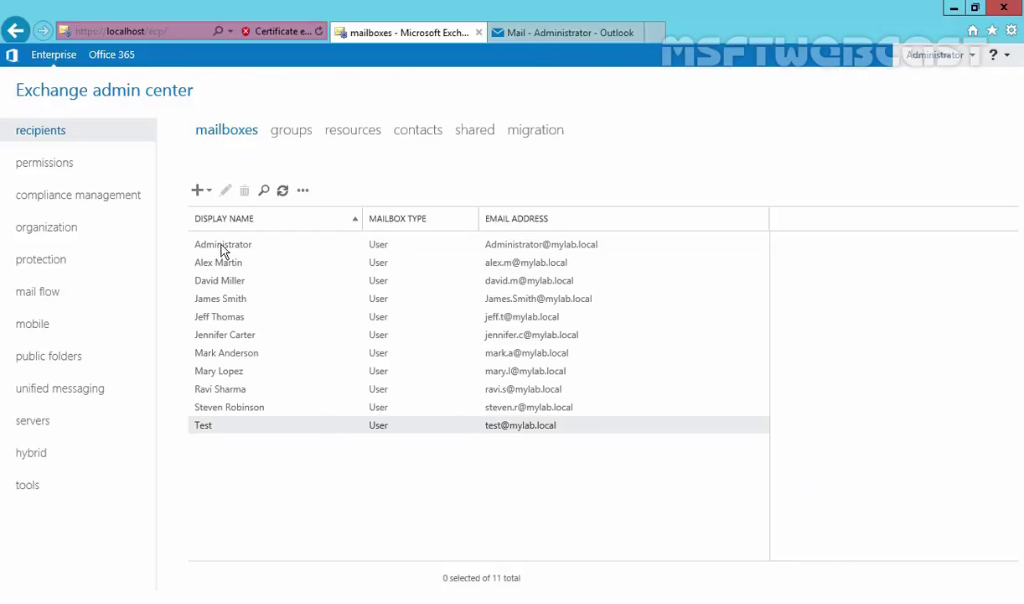
Switch to Outlook on the web in Chrome and check which account is signed in
left_click(205, 429)
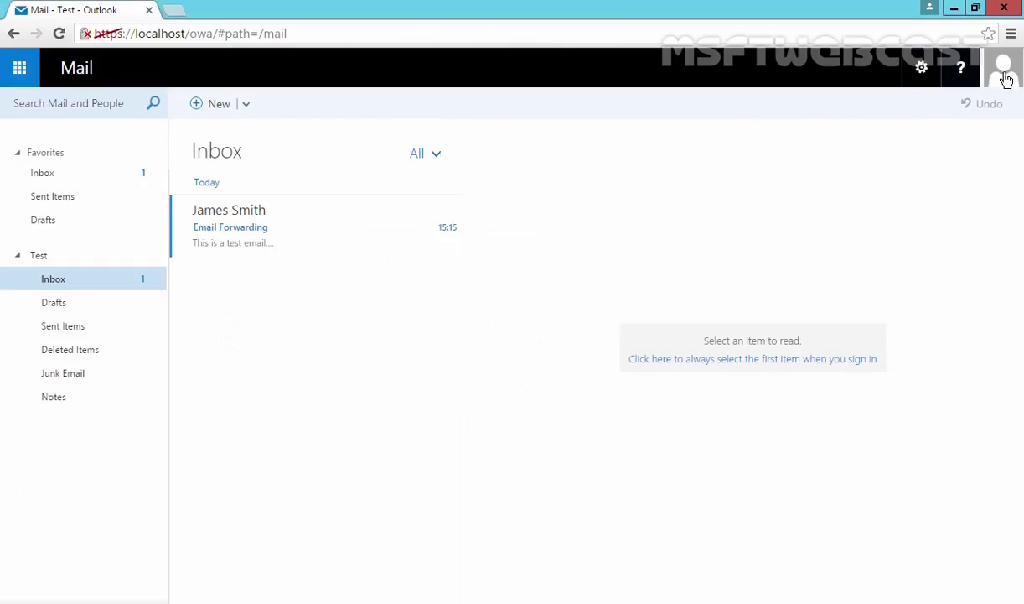
left_click(1005, 70)
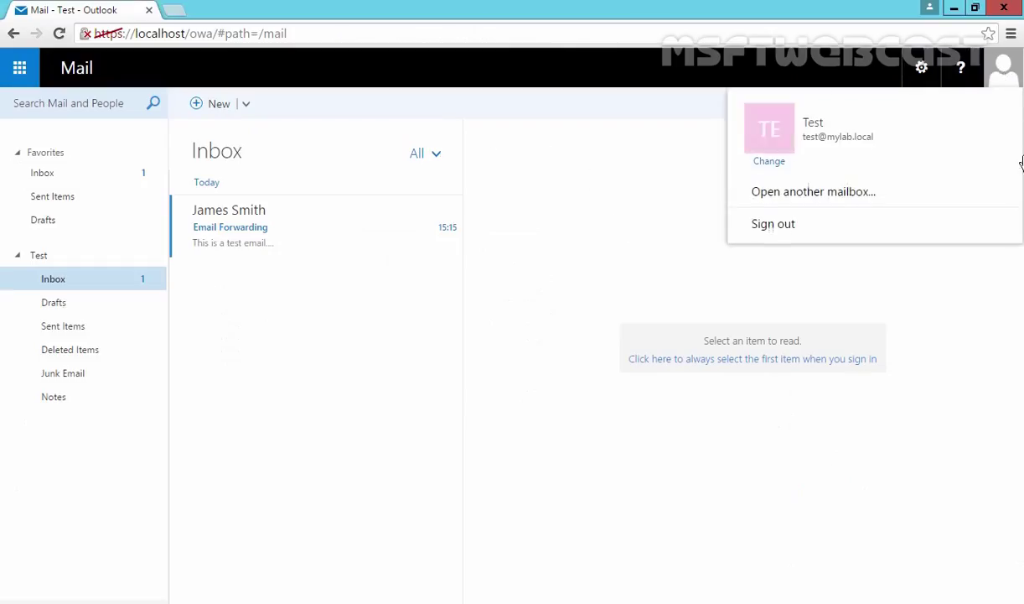
left_click(206, 109)
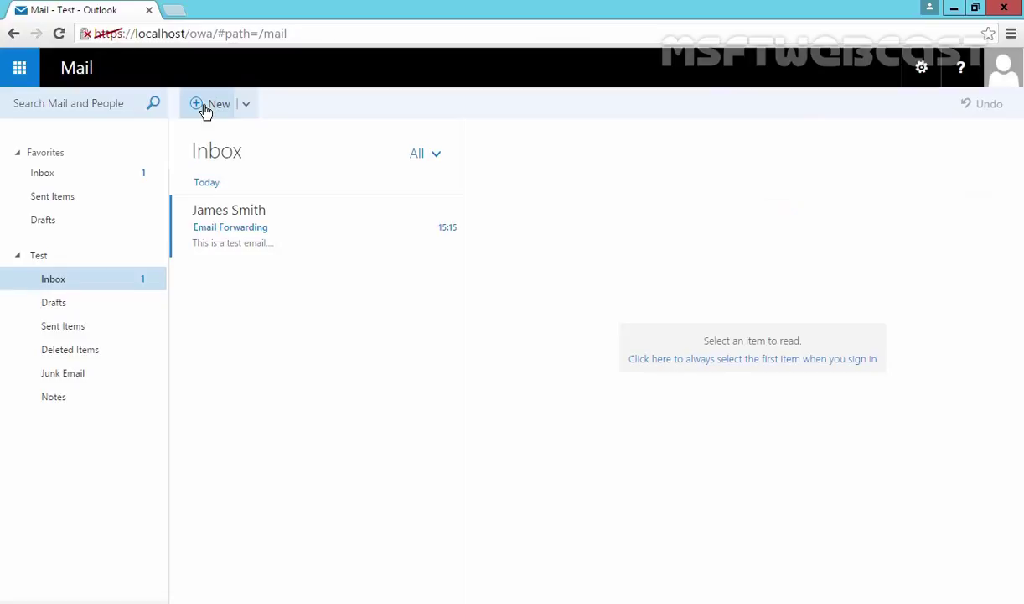
Send Administrator an email with subject "Test Email for Message Delivery Restriction.." and body "This is a sample email..."
left_click(205, 109)
type("a")
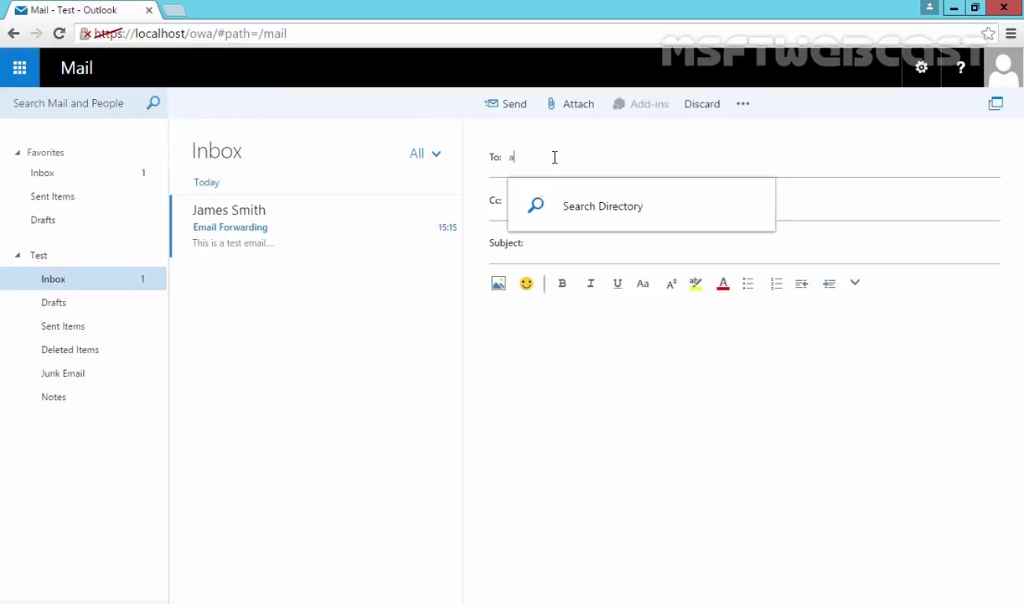
left_click(569, 244)
type("Test Email for")
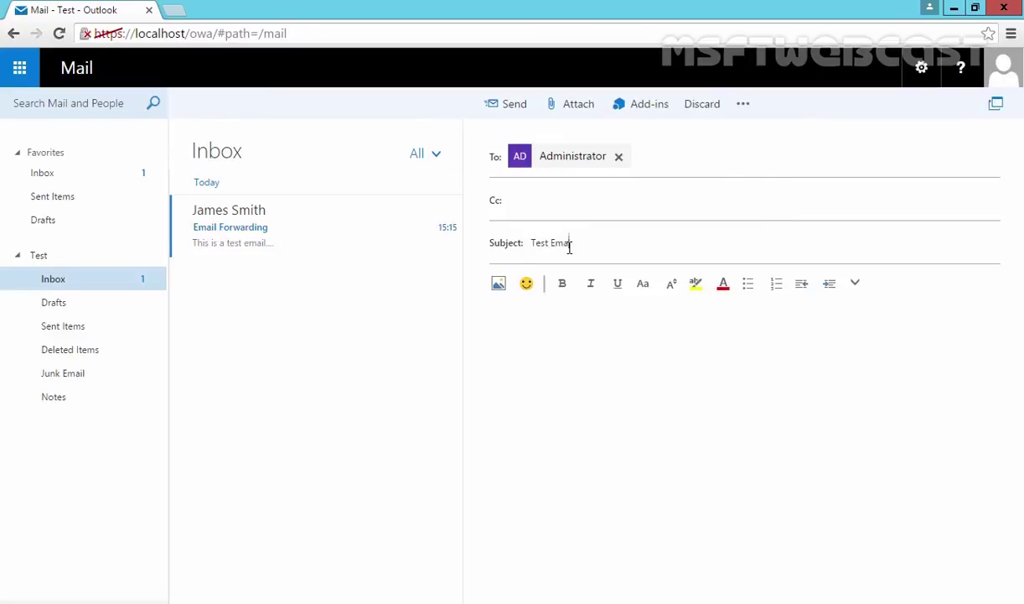
type(" Message Delivery Restriction.")
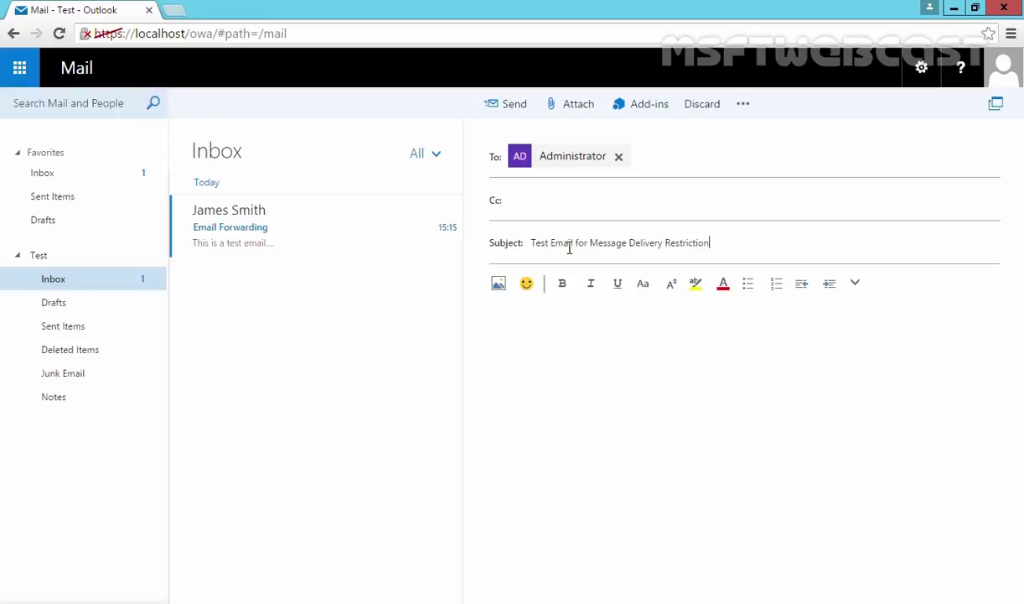
left_click(565, 361)
type("This is a sample email...")
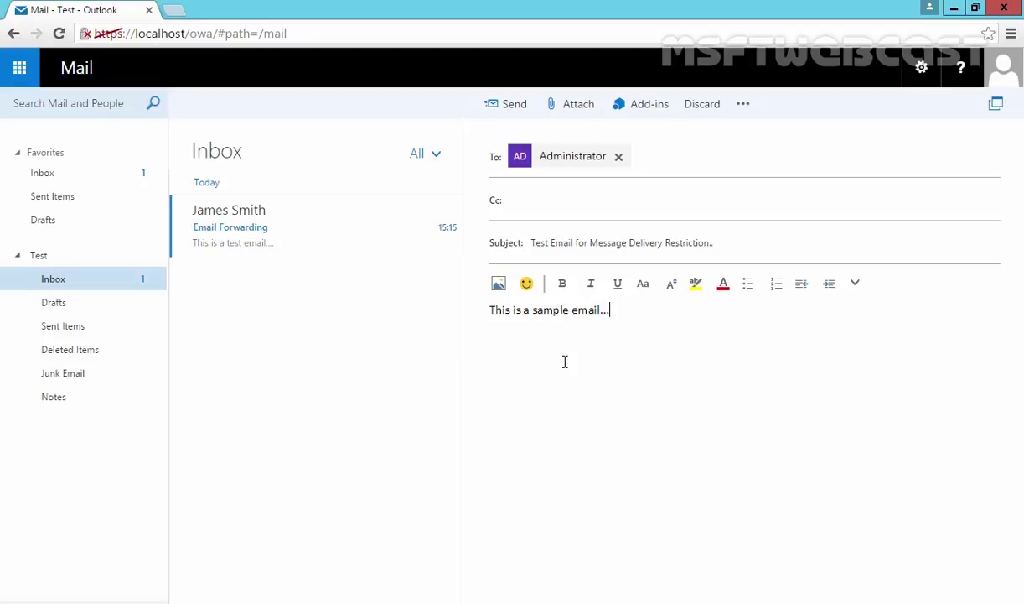
left_click(507, 104)
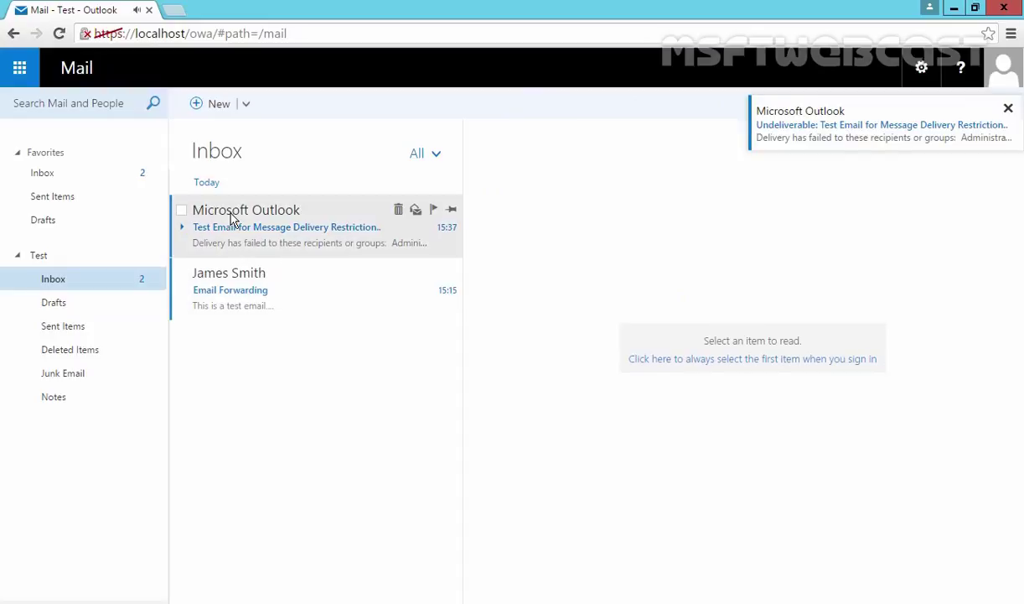
Open the bounce message from Microsoft Outlook and read its failure reason and suggested action
left_click(256, 220)
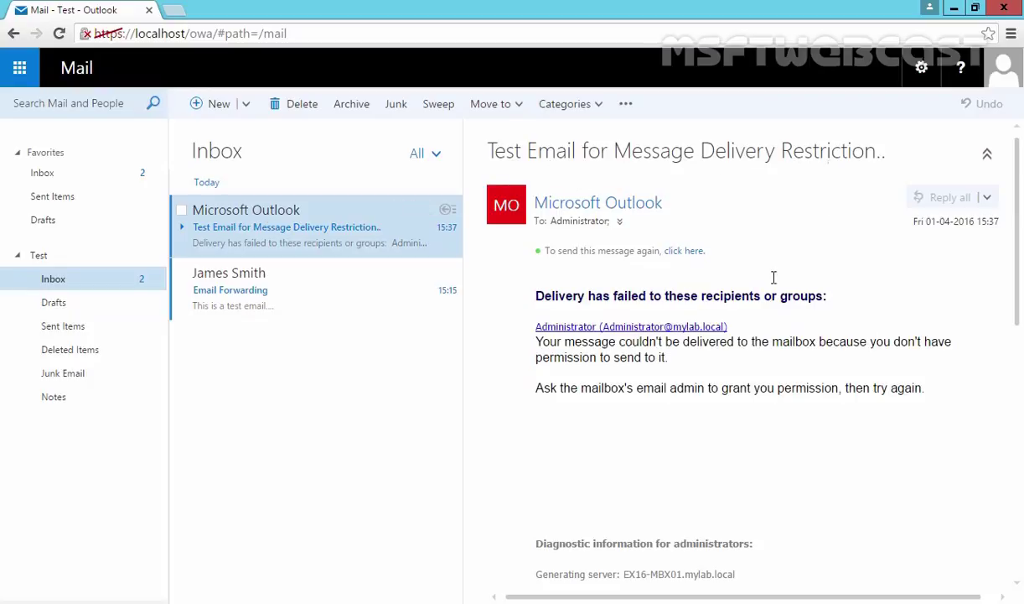
left_click_drag(535, 301, 832, 303)
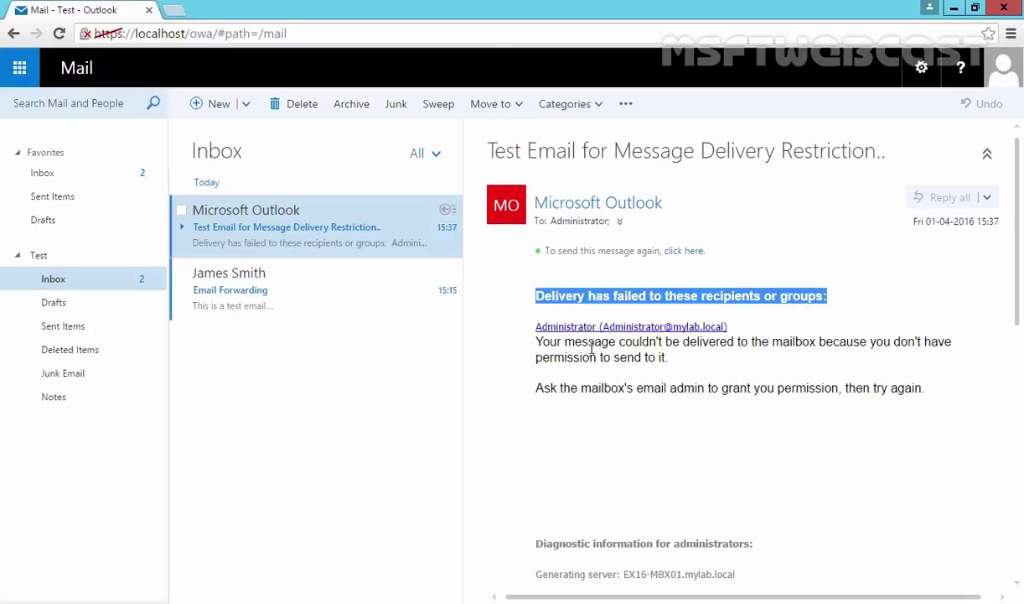
left_click_drag(773, 341, 868, 355)
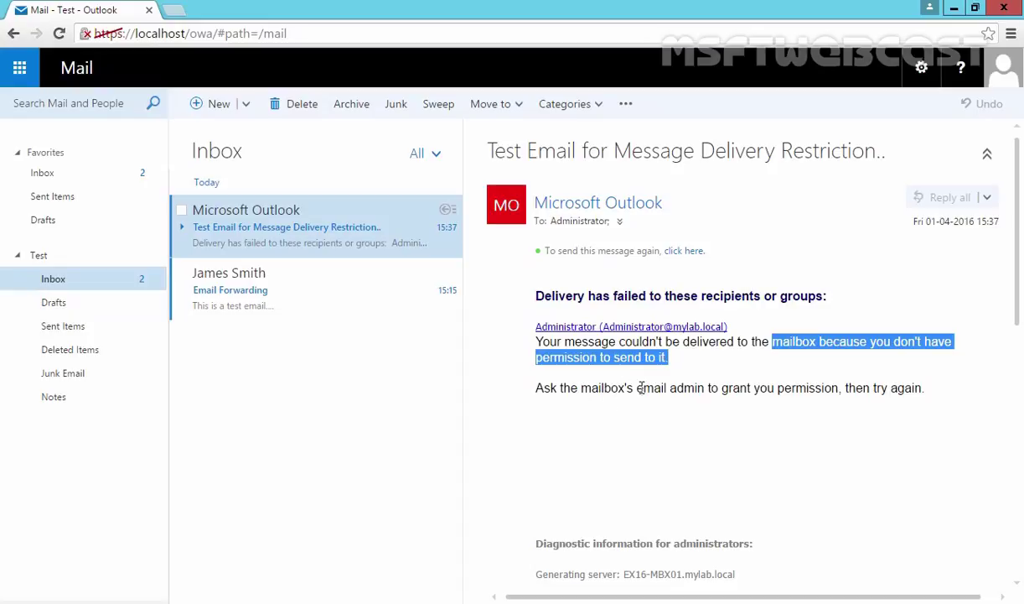
left_click_drag(655, 388, 781, 398)
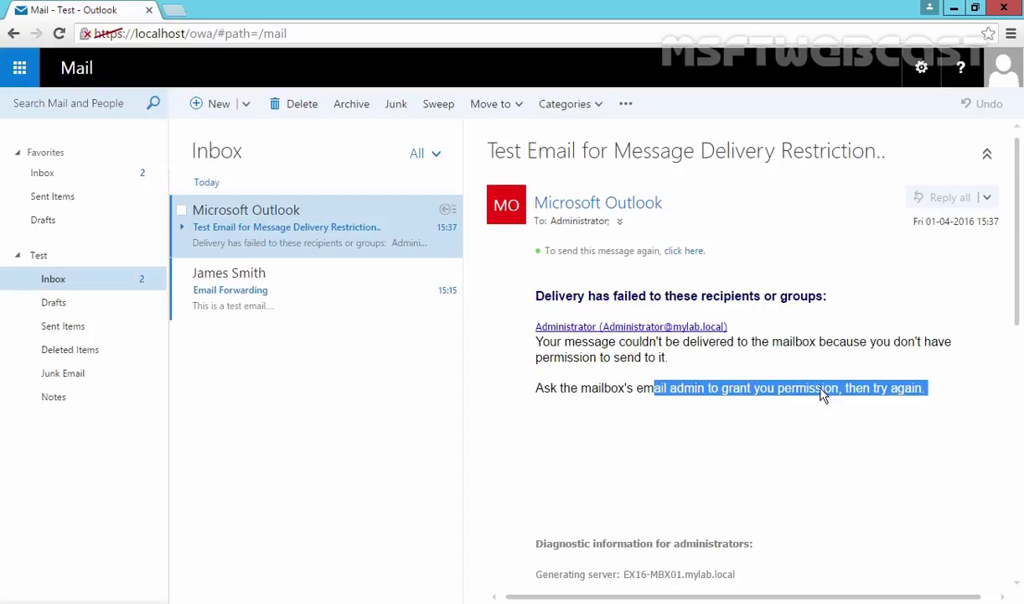